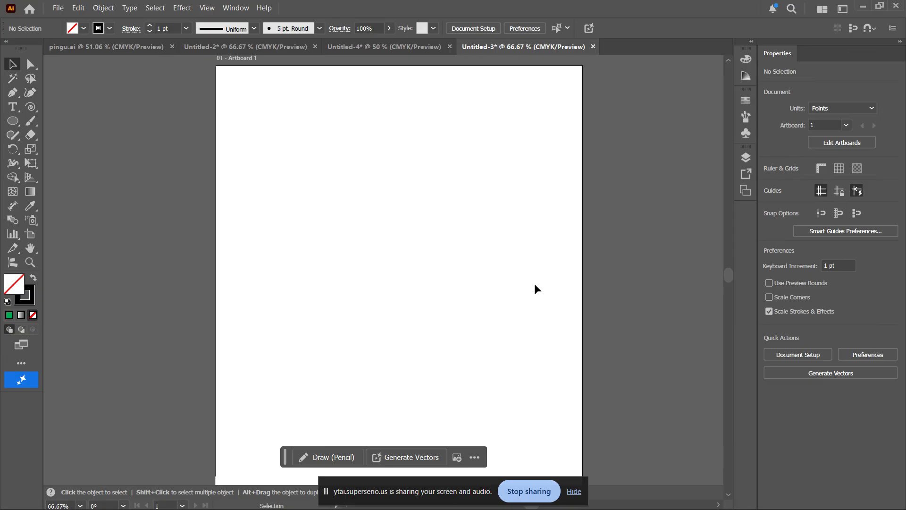
Open the line tool flyout showing the Arc, Spiral, Rectangular Grid and Polar Grid tools
left_click(30, 106)
left_click(55, 106)
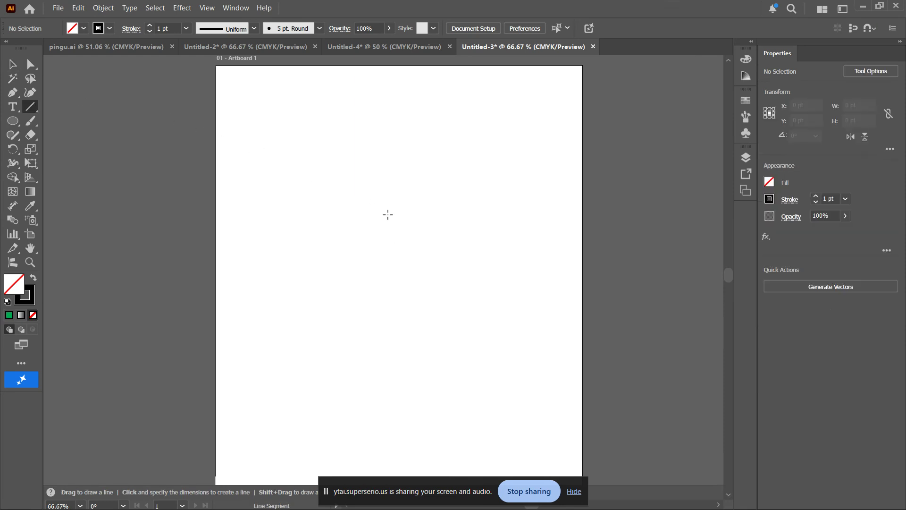
key("v")
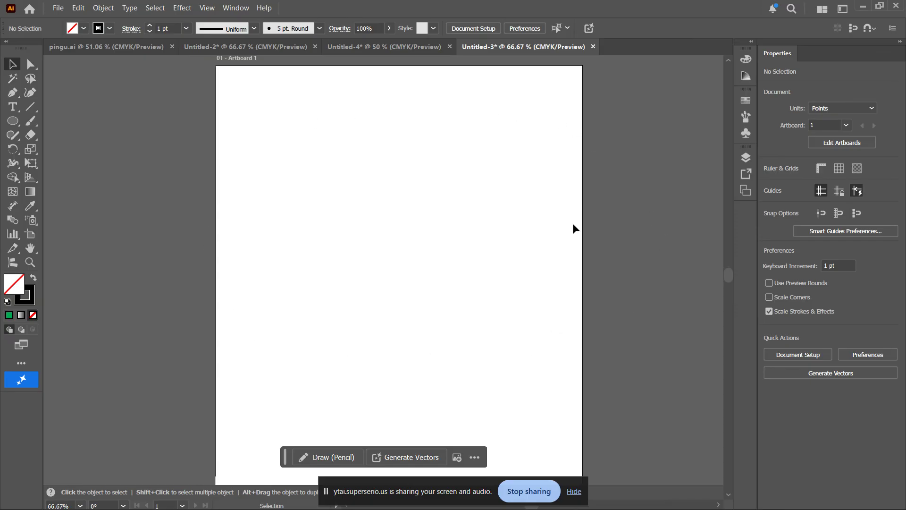
left_click(30, 111)
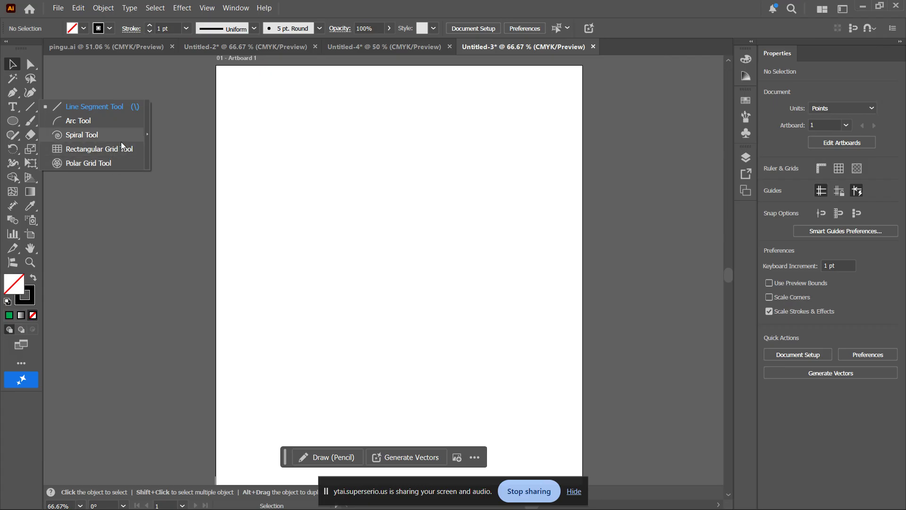
Draw a spiral of about 179.5 × 172.7 pt near the artboard's middle with the Spiral tool
left_click(83, 135)
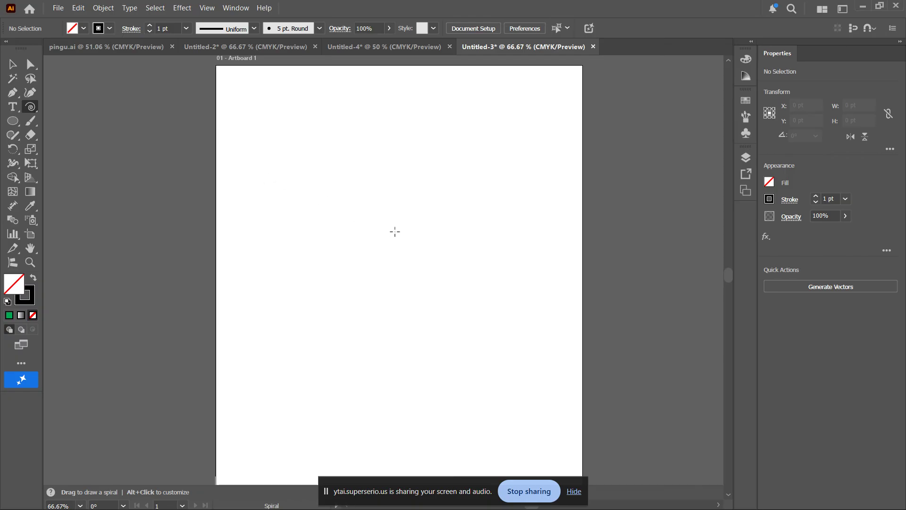
mouse_move(395, 232)
left_mouse_down()
mouse_move(423, 244)
mouse_move(455, 284)
mouse_move(487, 229)
mouse_move(448, 132)
mouse_move(395, 121)
mouse_move(461, 164)
mouse_move(489, 269)
mouse_move(523, 348)
mouse_move(532, 299)
mouse_move(472, 310)
mouse_move(460, 287)
mouse_move(494, 324)
mouse_move(439, 267)
mouse_move(493, 304)
mouse_move(514, 263)
mouse_move(492, 186)
mouse_move(422, 129)
mouse_move(300, 133)
mouse_move(257, 227)
mouse_move(292, 331)
mouse_move(407, 336)
mouse_move(466, 278)
mouse_move(474, 229)
mouse_move(492, 242)
mouse_move(495, 289)
mouse_move(491, 256)
mouse_move(456, 225)
mouse_move(450, 242)
left_mouse_up()
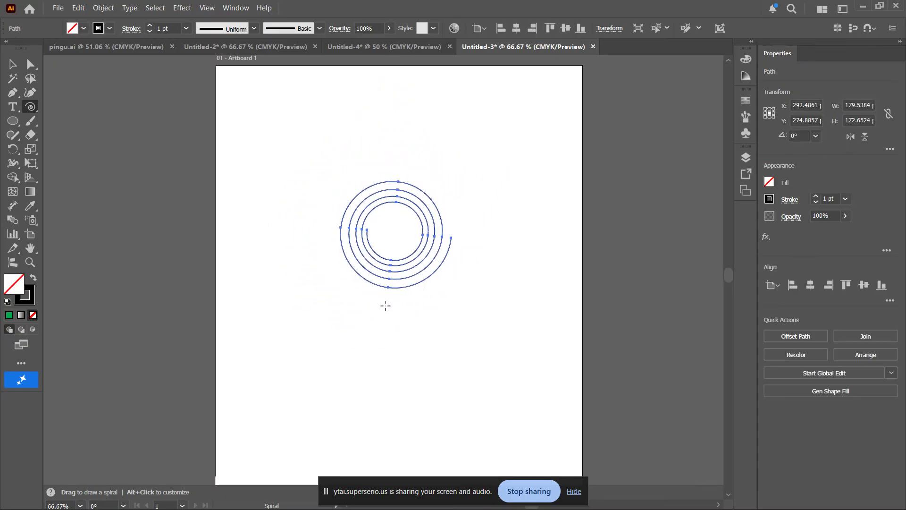
Make room below the first spiral and drag out a larger one, adjusting its windings with Up/Down
scroll(353, 318, "down", 1)
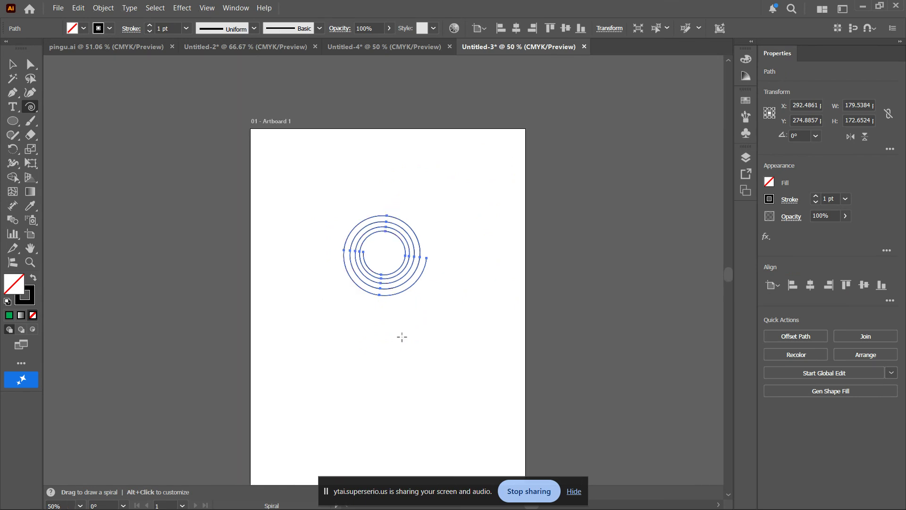
left_click_drag(403, 336, 415, 241)
scroll(414, 241, "up", 1)
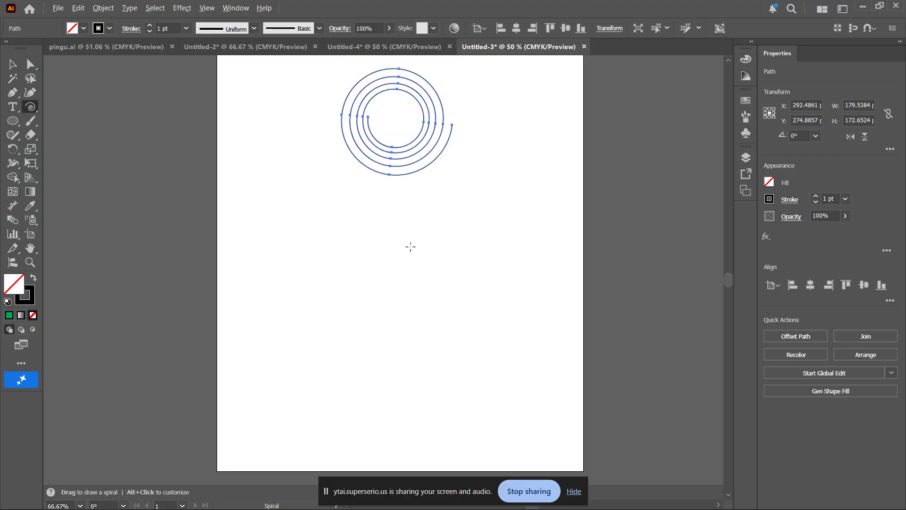
mouse_move(370, 275)
left_mouse_down()
mouse_move(467, 343)
mouse_move(517, 313)
mouse_move(443, 311)
mouse_move(445, 329)
mouse_move(439, 312)
mouse_move(452, 323)
mouse_move(442, 310)
left_mouse_up()
key("Up")
key("Up")
key("Up")
key("Up")
key("Up")
key("Up")
key("Up")
key("Up")
key("Up")
key("Up")
key("Up")
key("Up")
key("Up")
key("Up")
key("Up")
key("Up")
key("Up")
key("Up")
key("Up")
key("Down")
key("Down")
key("Down")
key("Down")
key("Down")
key("Down")
key("Down")
key("Down")
key("Down")
key("Down")
key("Down")
key("Down")
key("Down")
key("Down")
key("Down")
key("Down")
key("Down")
key("Down")
key("Down")
key("Down")
key("Down")
key("Down")
key("Down")
key("Down")
key("Down")
key("Down")
key("Down")
key("Down")
key("Down")
key("Down")
key("Up")
key("Up")
key("Up")
key("Up")
key("Up")
key("Up")
key("Up")
key("Up")
key("Up")
key("Up")
key("Up")
key("Up")
key("Up")
key("Down")
key("Down")
key("Down")
key("Down")
key("Down")
key("Down")
key("Down")
key("Down")
key("Down")
key("Down")
key("Down")
key("Down")
key("Up")
key("Up")
key("Up")
key("Up")
key("Up")
key("Up")
key("Up")
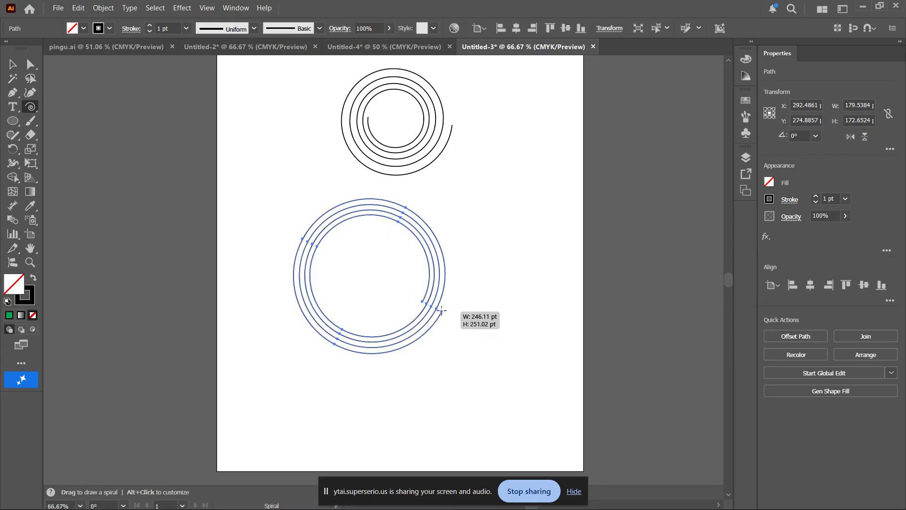
Finish the lower spiral with wide-spaced windings, set a 5 pt stroke, and move it down-right
left_click_drag(441, 310, 442, 317)
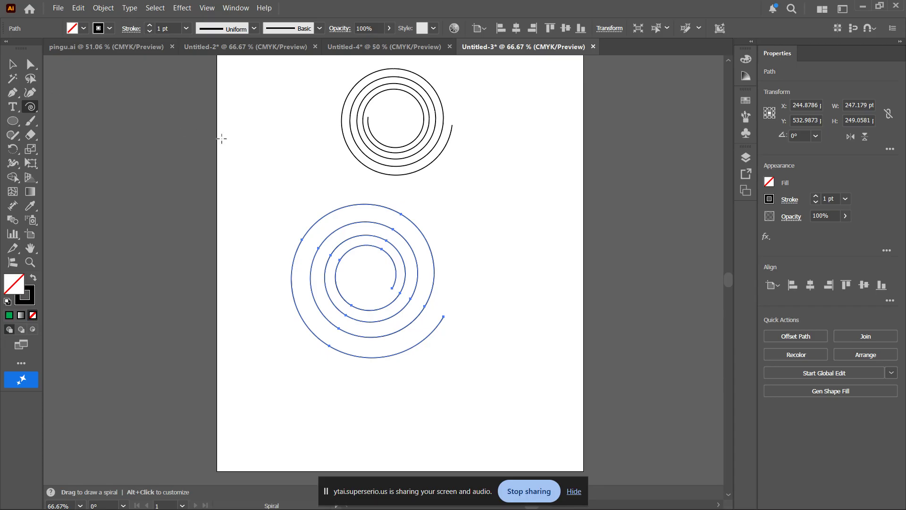
left_click(815, 196)
left_click(816, 196)
left_click(816, 196)
left_click(815, 197)
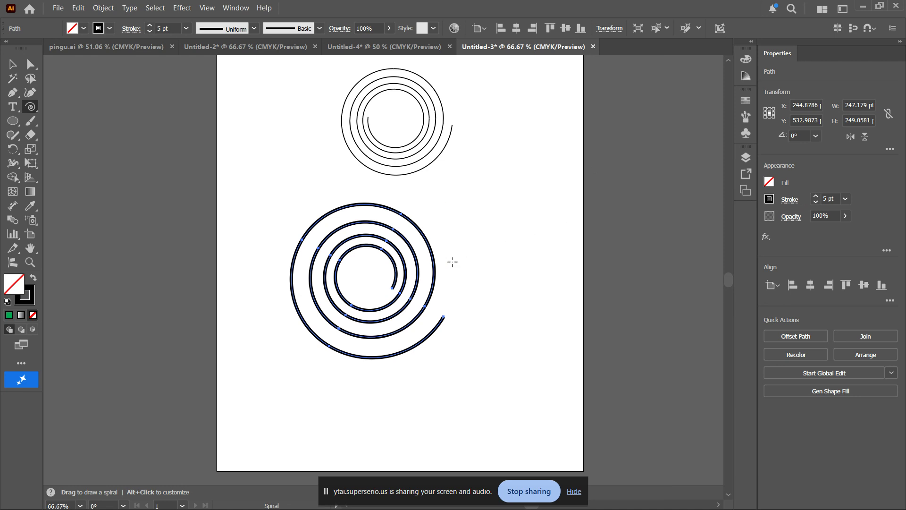
key("v")
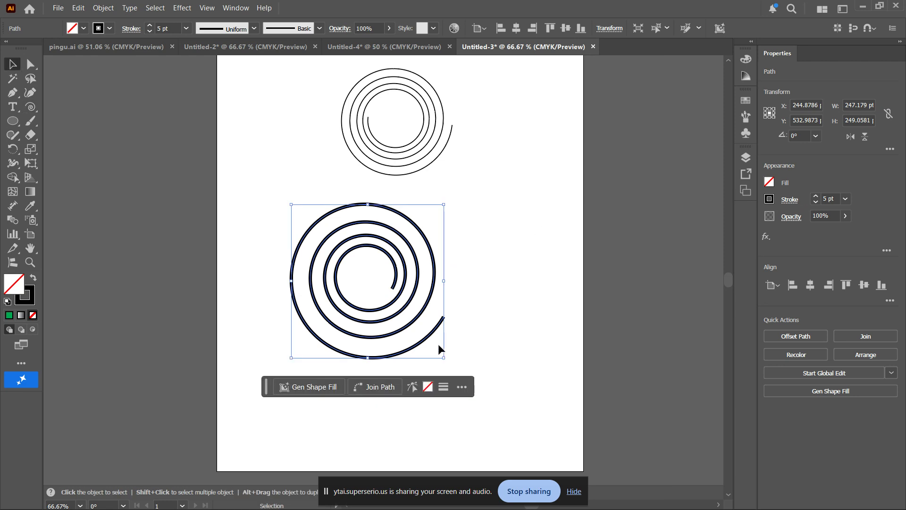
left_click_drag(429, 336, 539, 391)
Draw a third, tightly wound spiral of about 208 × 217.5 pt
left_click(529, 307)
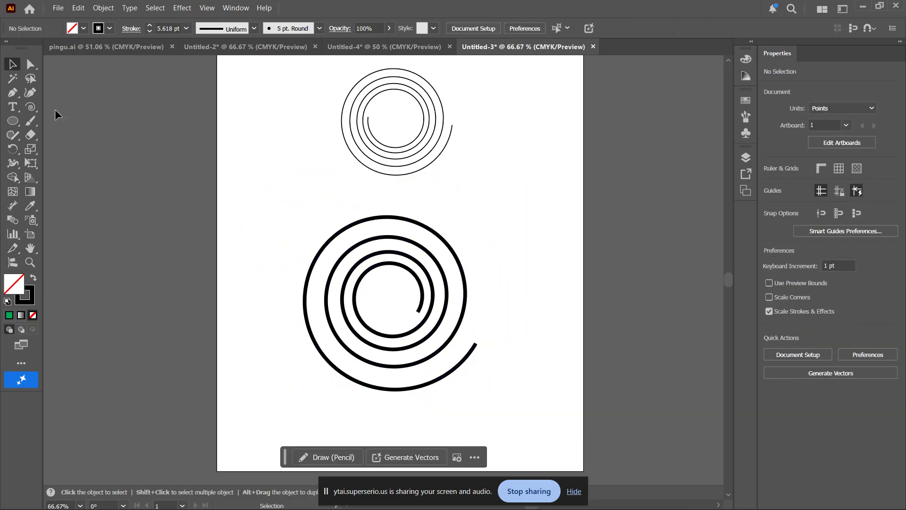
left_click(26, 108)
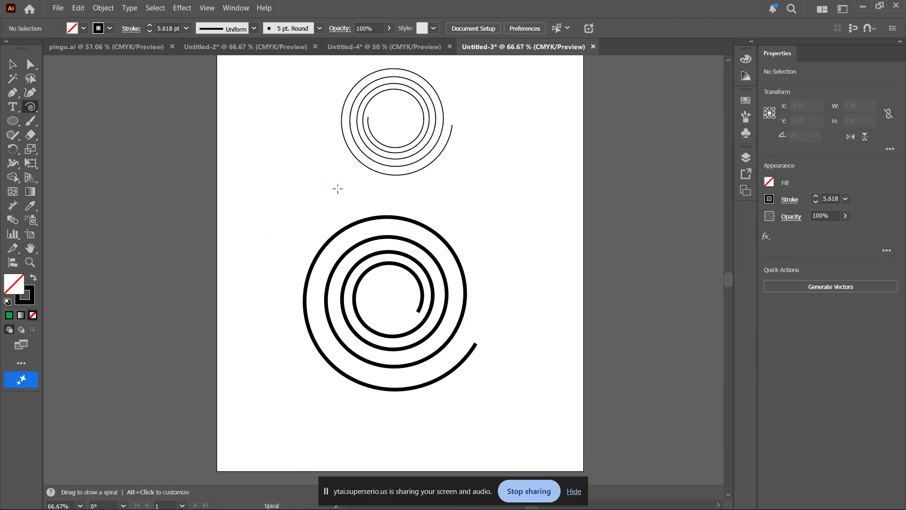
left_click_drag(334, 189, 235, 188)
mouse_move(396, 109)
left_mouse_down()
mouse_move(493, 141)
mouse_move(495, 236)
mouse_move(460, 276)
mouse_move(438, 284)
left_mouse_up()
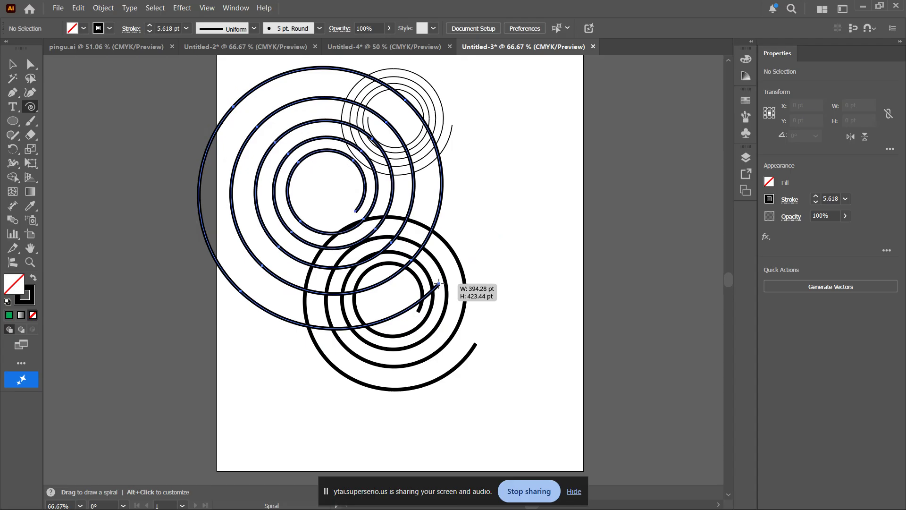
mouse_move(437, 283)
left_mouse_down()
mouse_move(377, 280)
mouse_move(372, 247)
left_mouse_up()
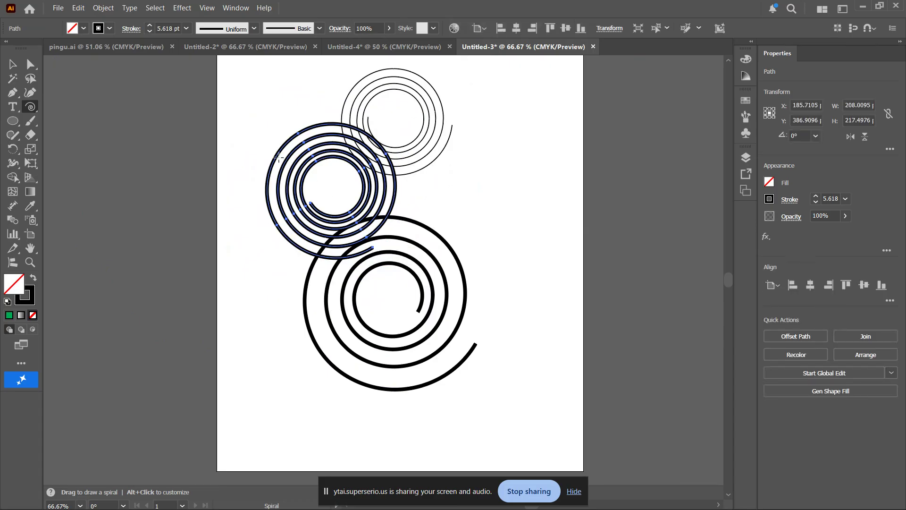
Move the new dark spiral to the upper right and the large spiral to the lower left
key("v")
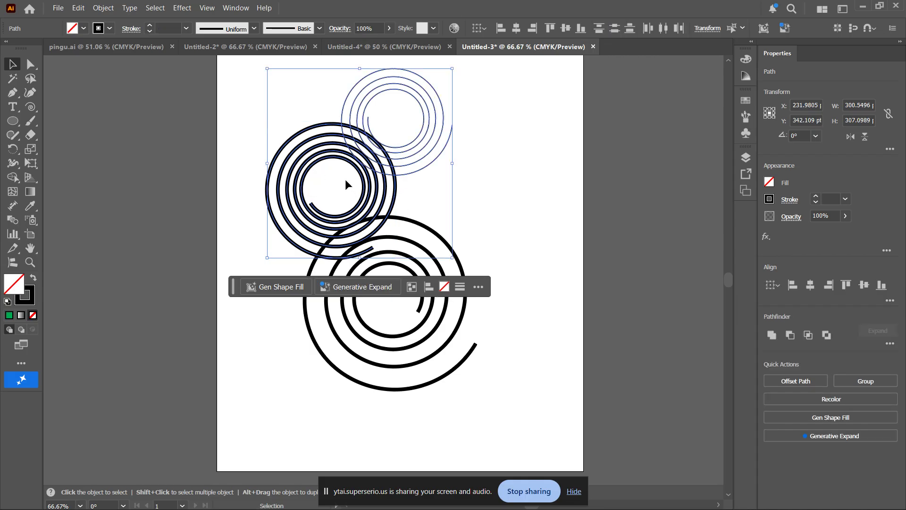
left_click(344, 179)
left_click(279, 207)
left_click_drag(279, 206, 458, 223)
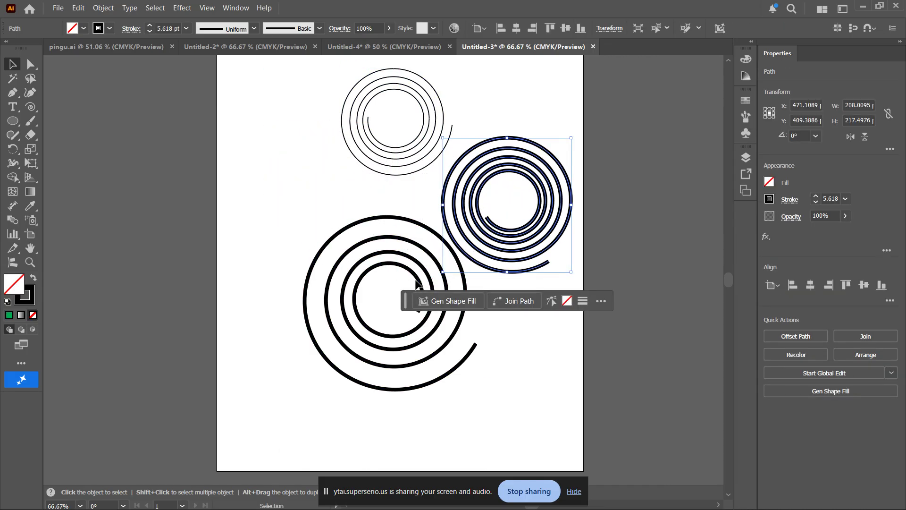
left_click_drag(418, 281, 362, 308)
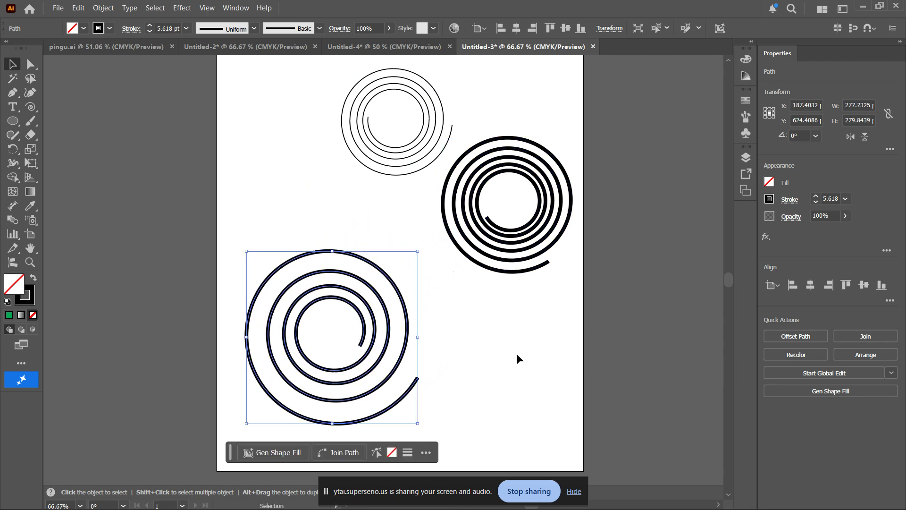